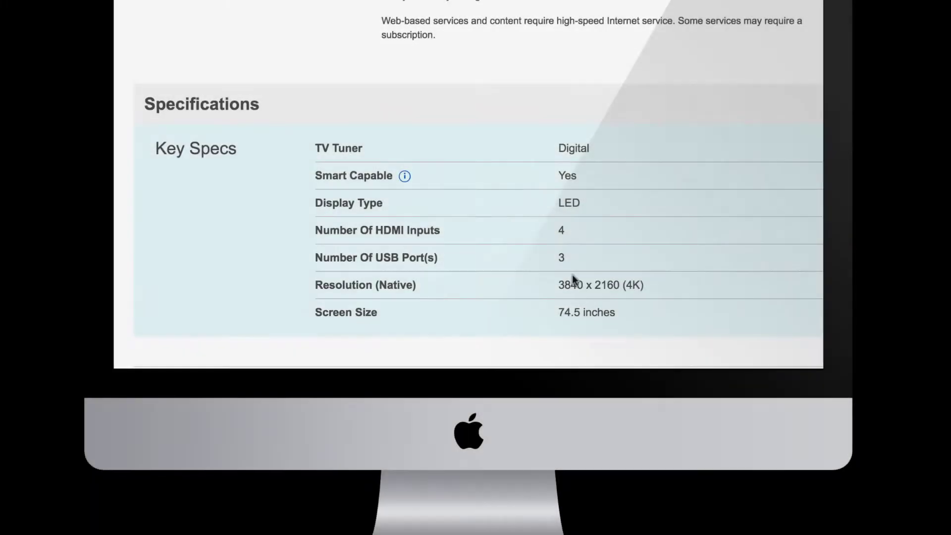
Step: Scroll the example TV spec page from Key Specs down through the Feature section
scroll(573, 277, "down", 2)
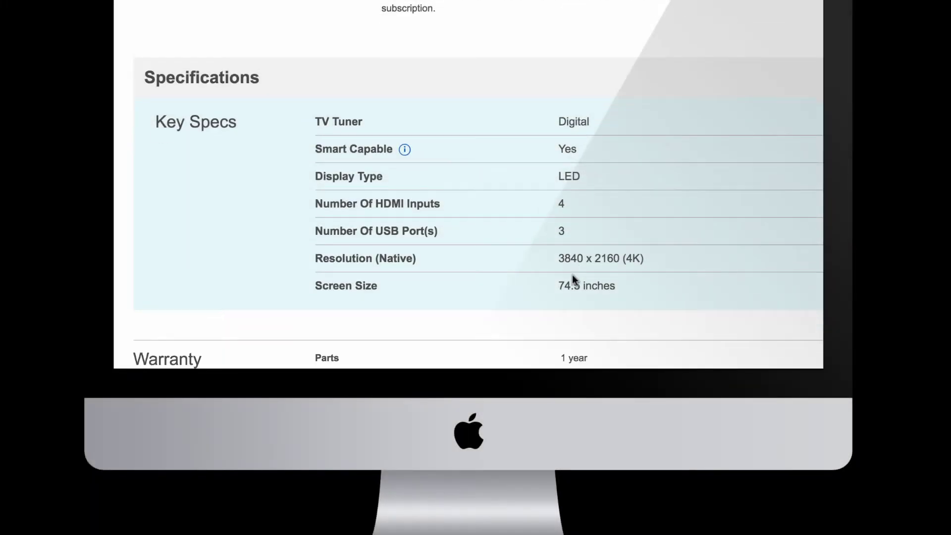
scroll(572, 275, "down", 2)
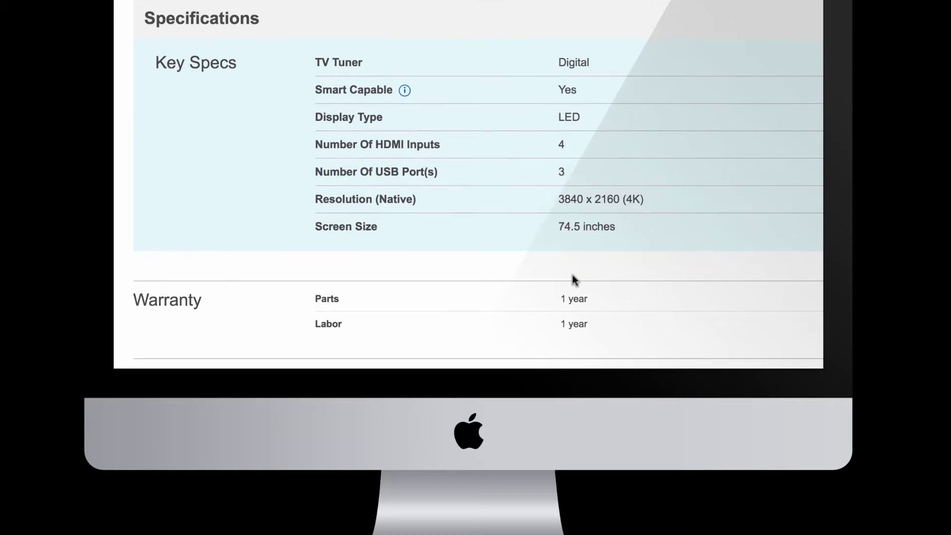
scroll(572, 275, "down", 5)
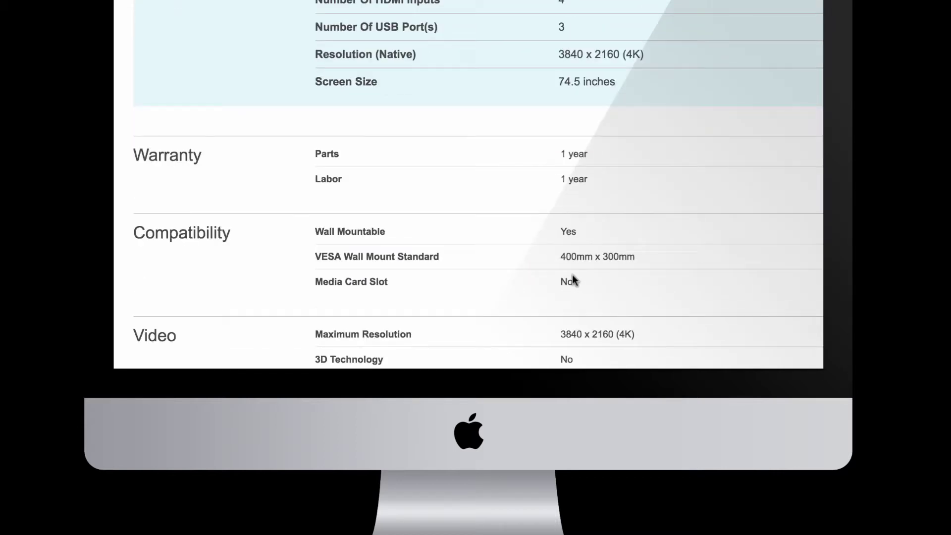
scroll(572, 275, "down", 5)
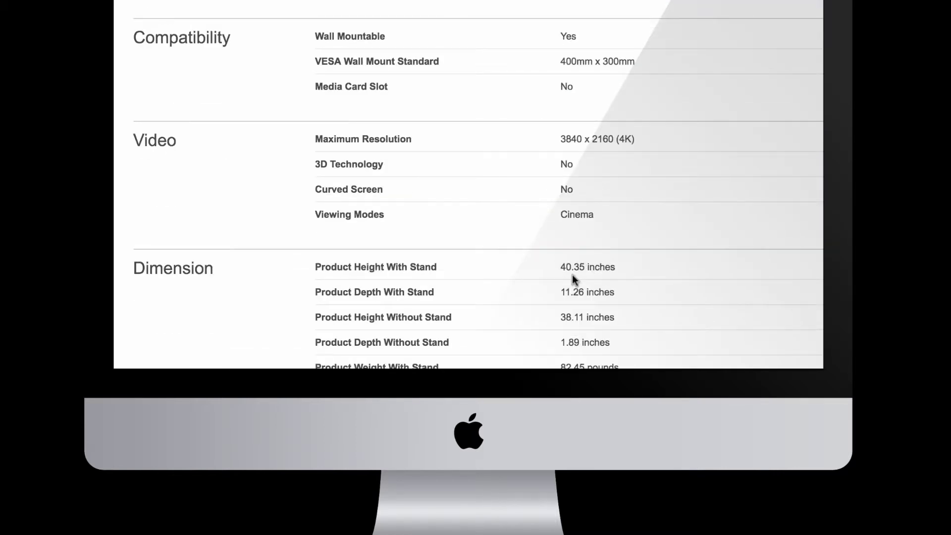
scroll(571, 275, "down", 4)
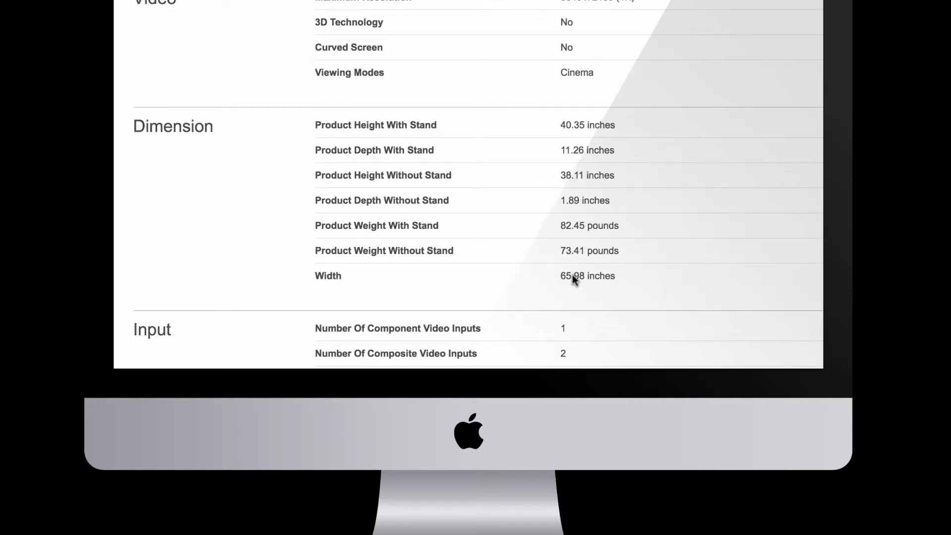
scroll(572, 277, "down", 4)
scroll(572, 274, "down", 4)
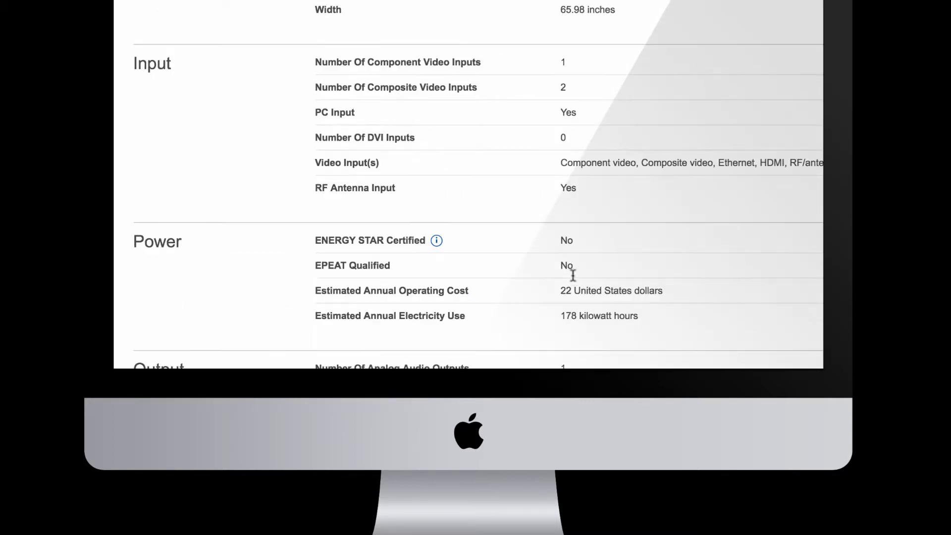
scroll(573, 275, "down", 2)
scroll(573, 275, "down", 2)
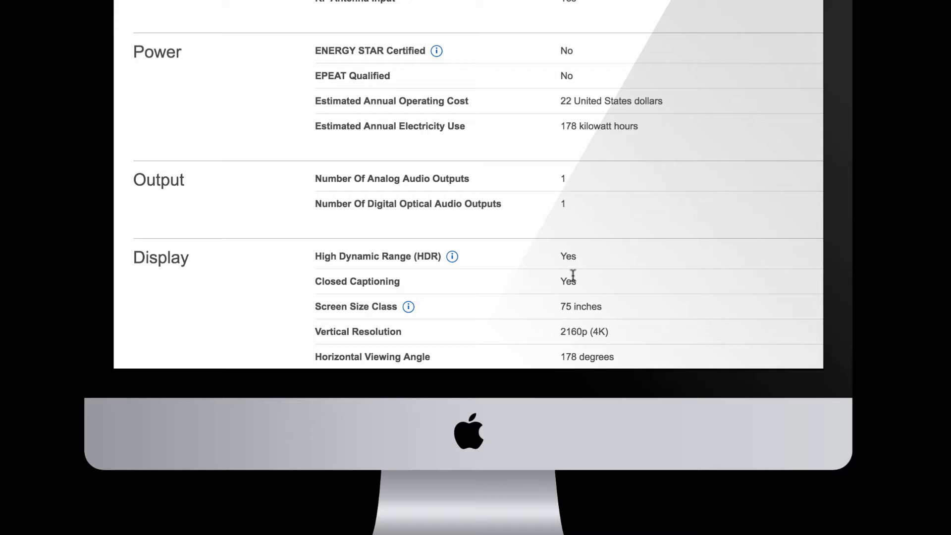
scroll(572, 275, "down", 1)
scroll(573, 275, "down", 3)
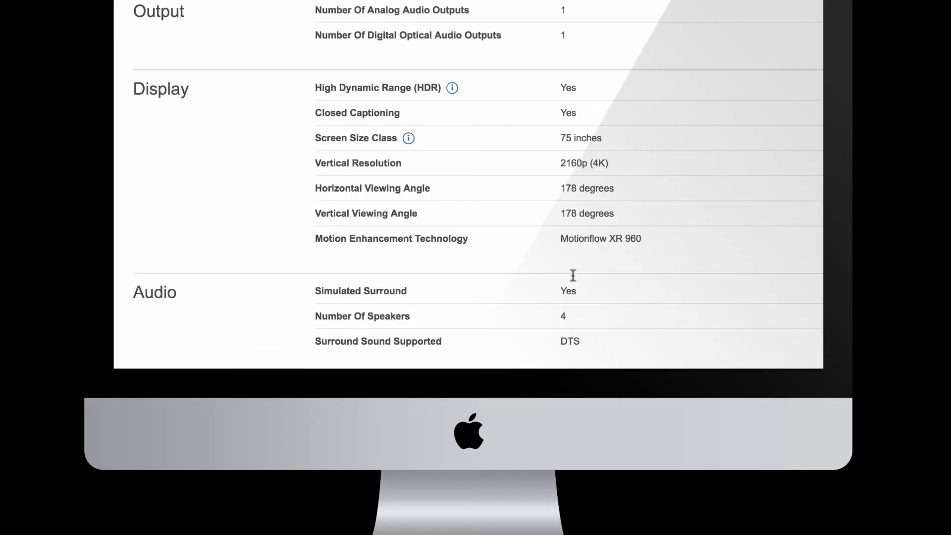
scroll(572, 275, "down", 4)
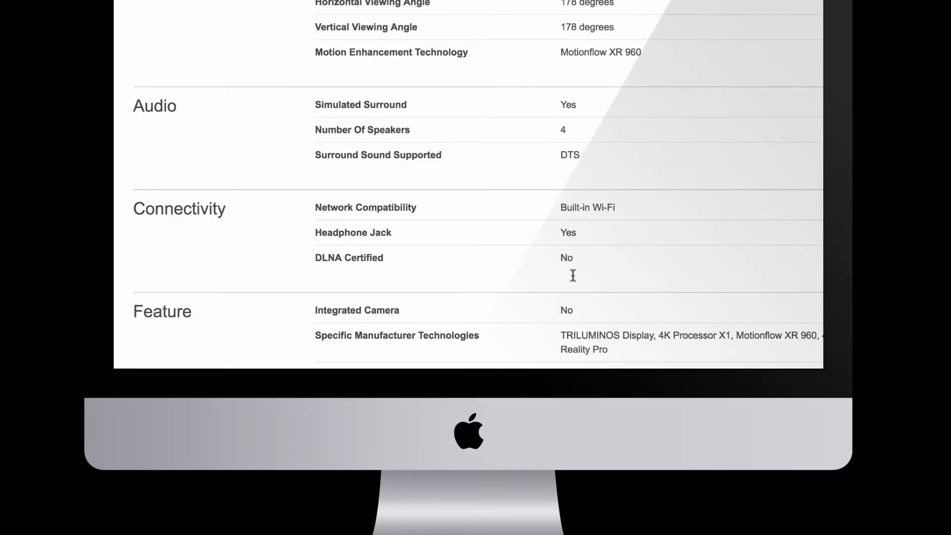
scroll(573, 275, "down", 4)
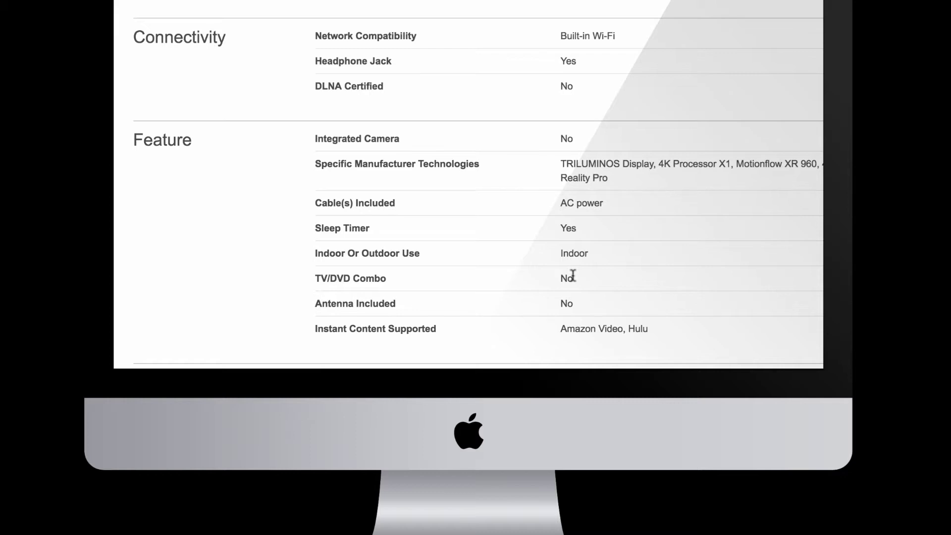
scroll(573, 276, "down", 3)
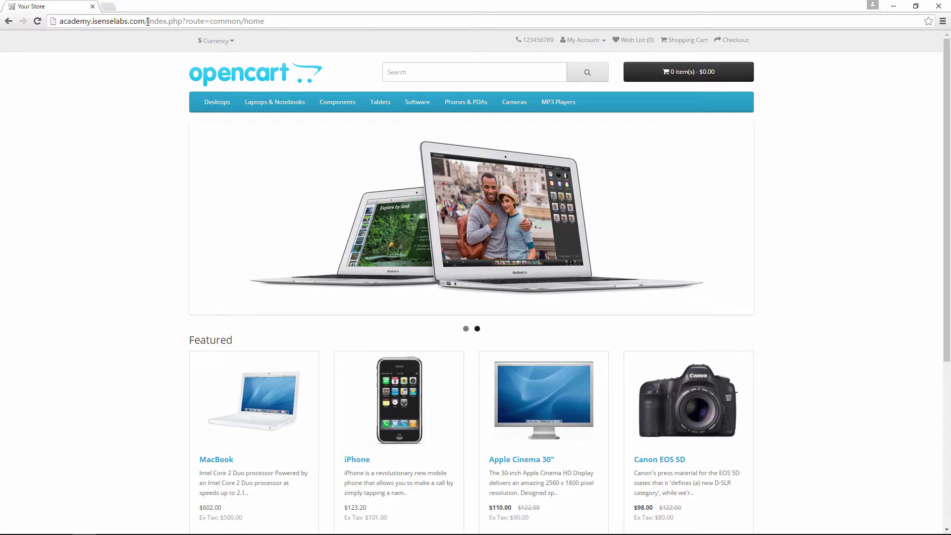
Step: Open the store's /admin dashboard and expand Catalog > Attributes in the sidebar
left_click_drag(148, 21, 59, 22)
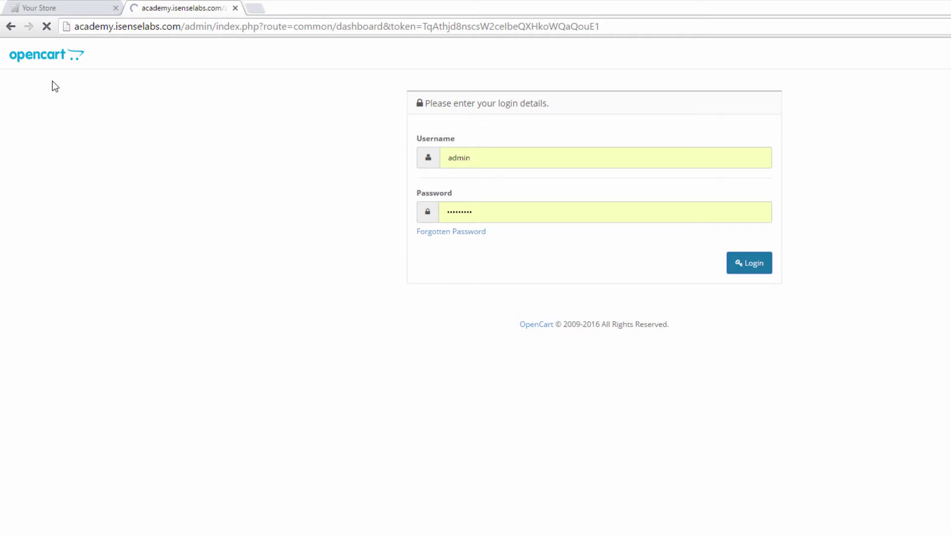
left_click(58, 166)
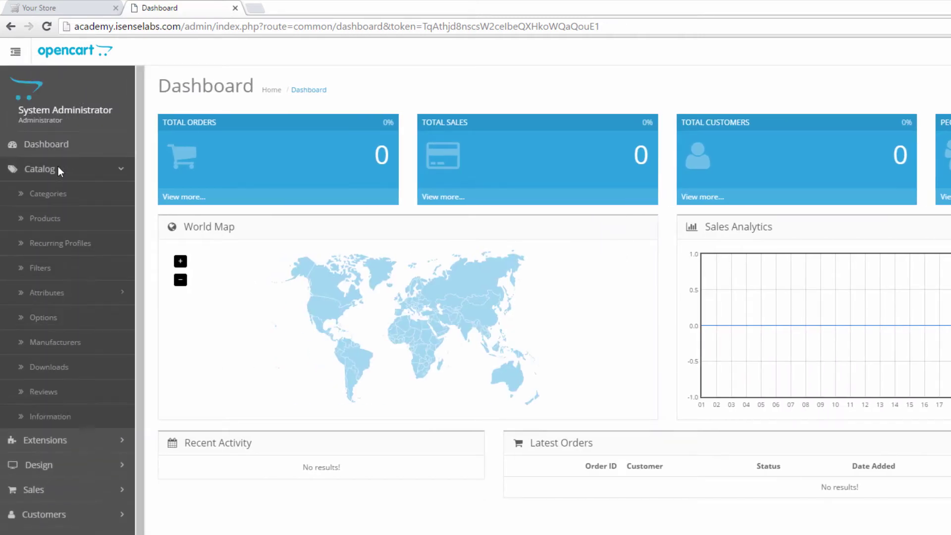
left_click(71, 292)
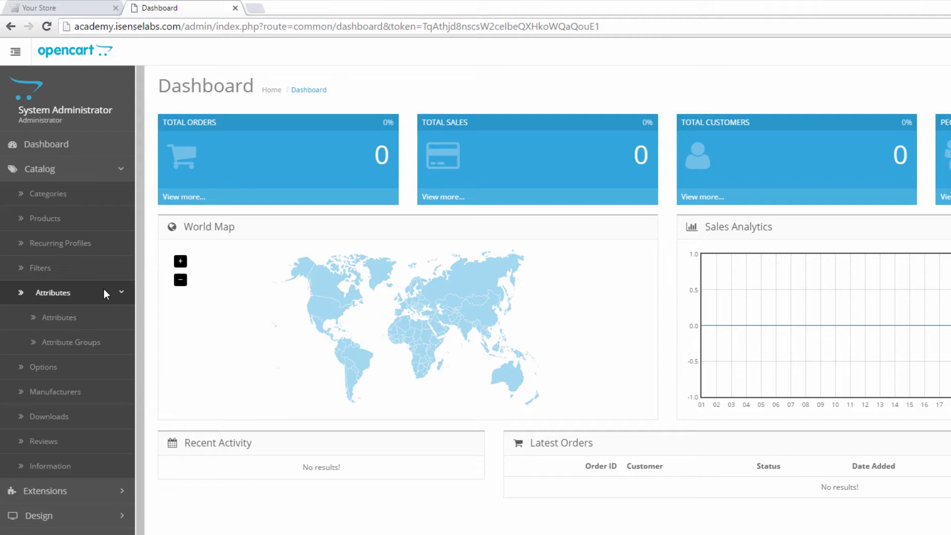
Step: Show the Attribute Groups list (Memory, Motherboard, Processor, Technical) with the sidebar collapsed, toggling select-all on and off
left_click(113, 334)
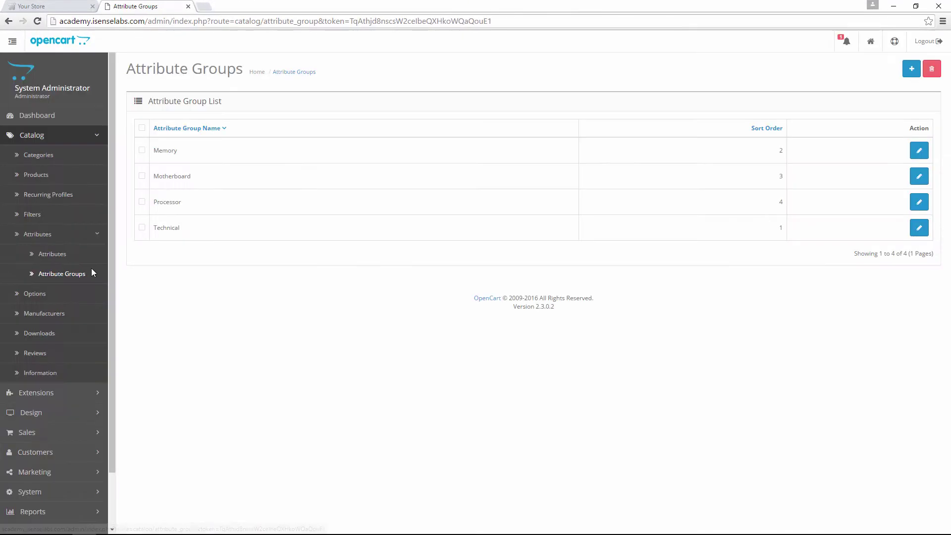
left_click(8, 39)
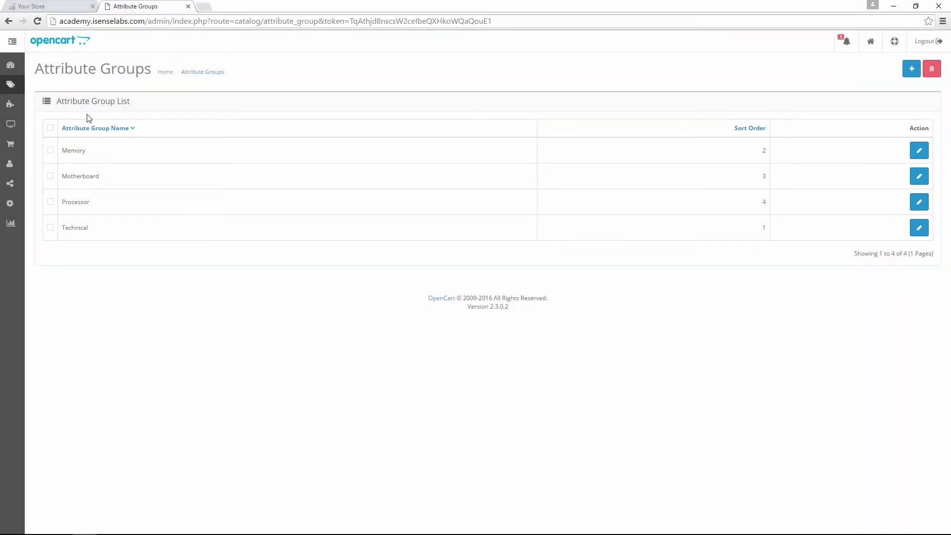
left_click(50, 127)
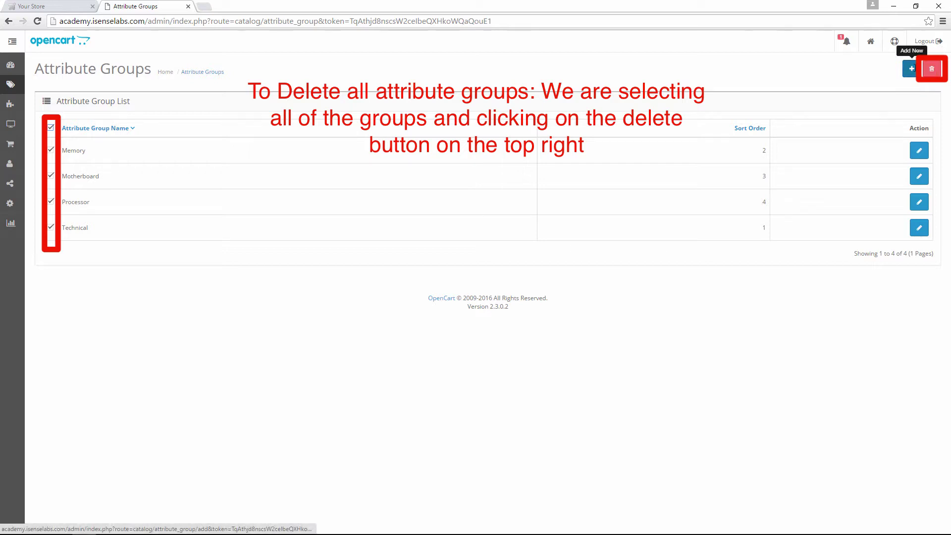
left_click(50, 127)
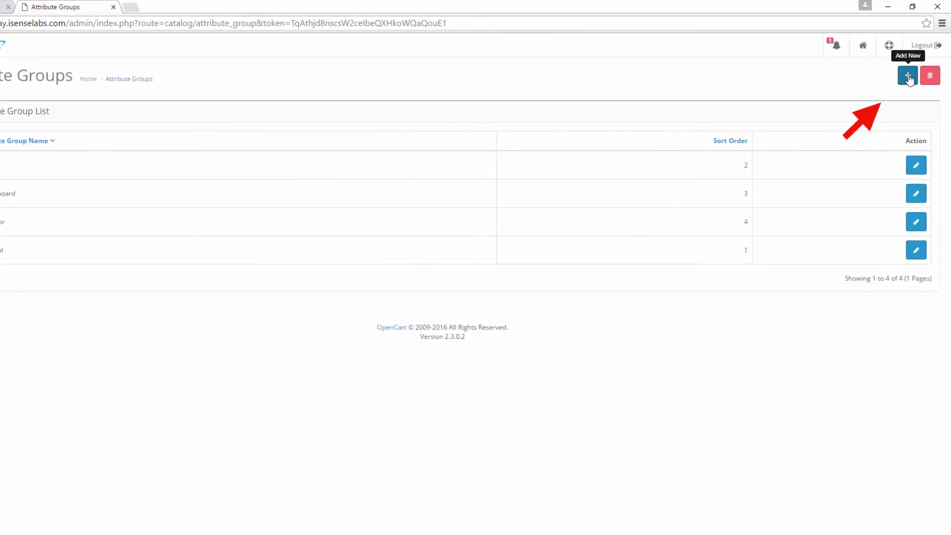
Step: Save a new attribute group 'Screen resolution' with sort order 1
left_click(907, 77)
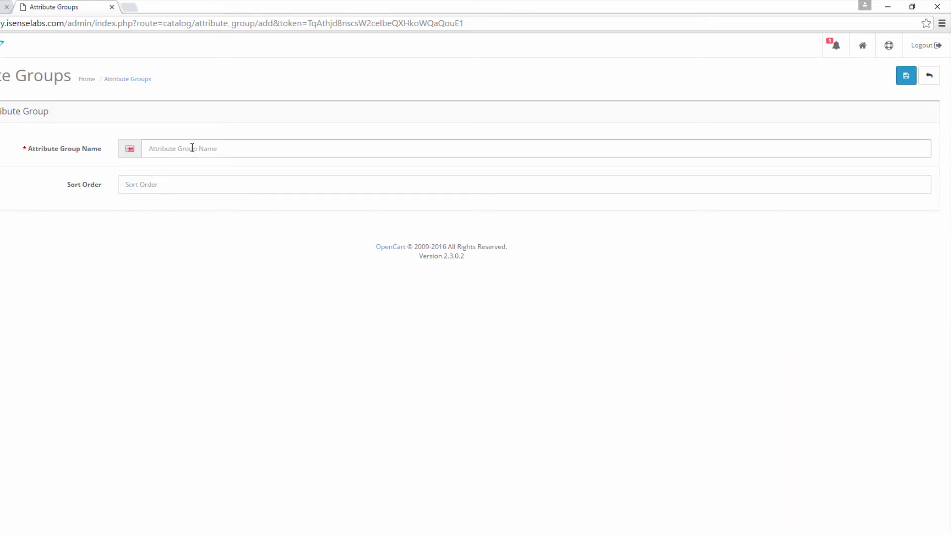
left_click(192, 148)
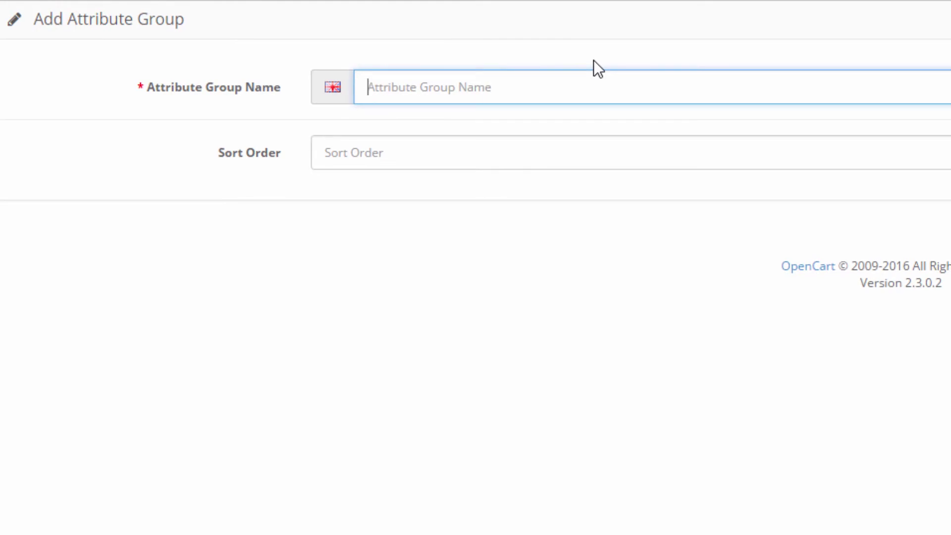
type("Scr")
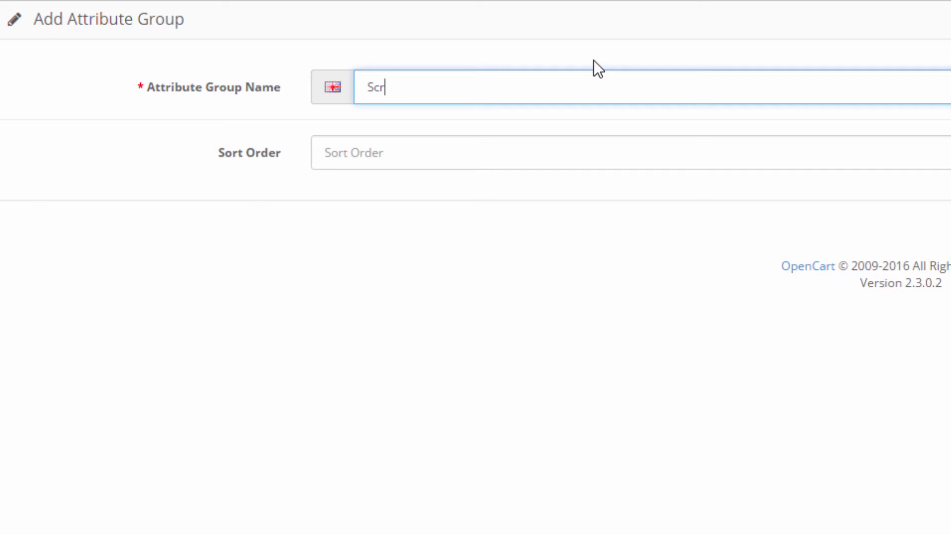
type("een resol")
type("ution")
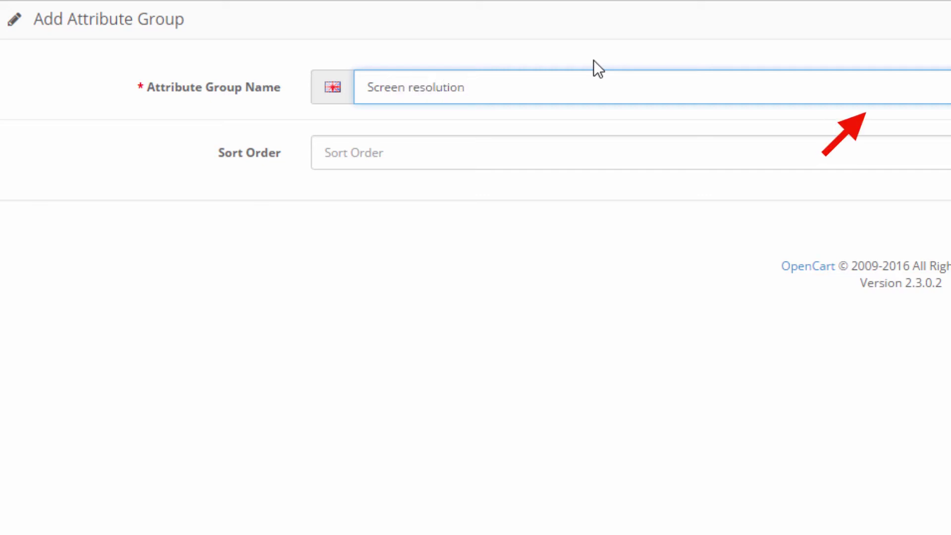
left_click(515, 161)
type("1")
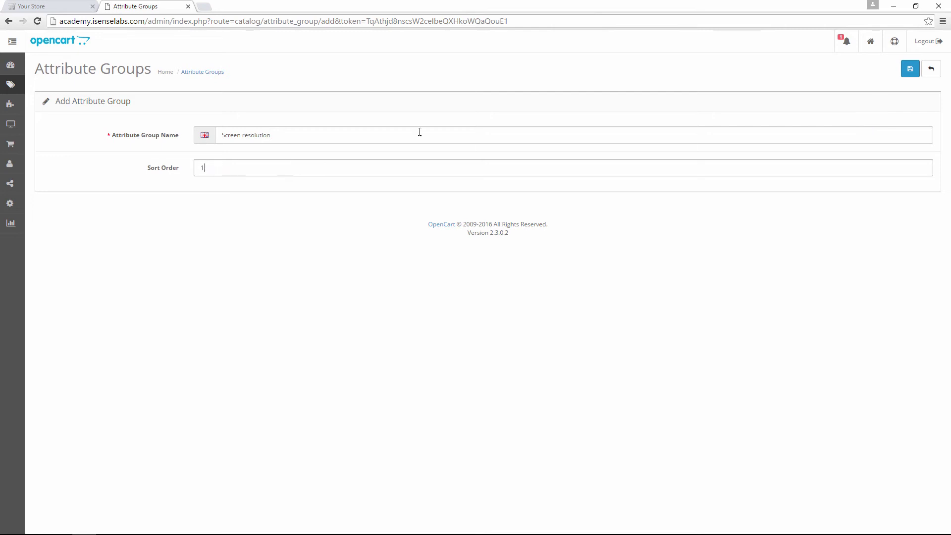
left_click(910, 69)
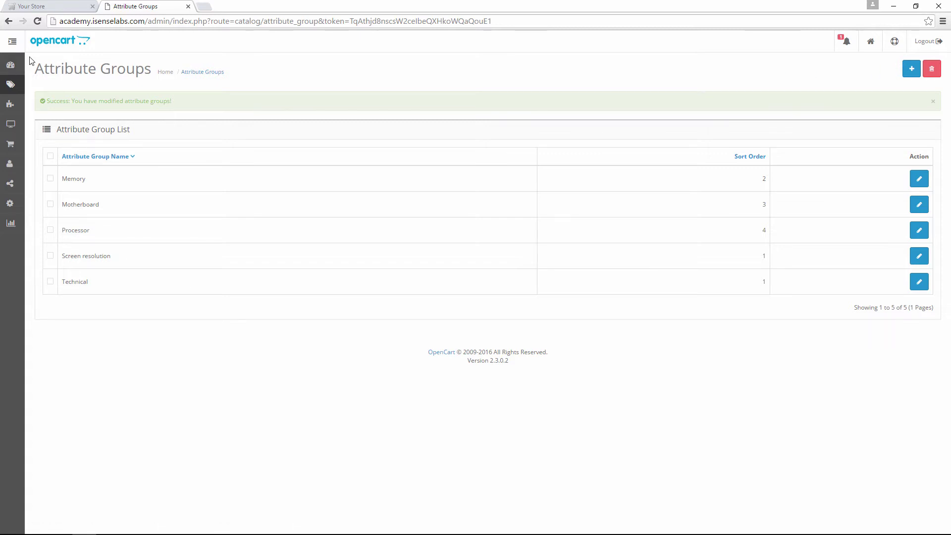
left_click(12, 44)
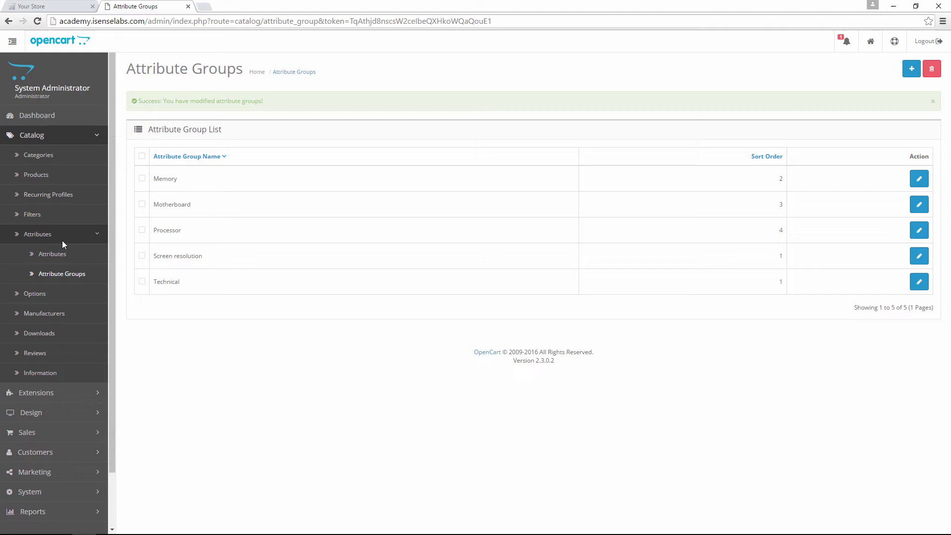
Step: Show the Catalog Attributes list with the sidebar collapsed
left_click(63, 256)
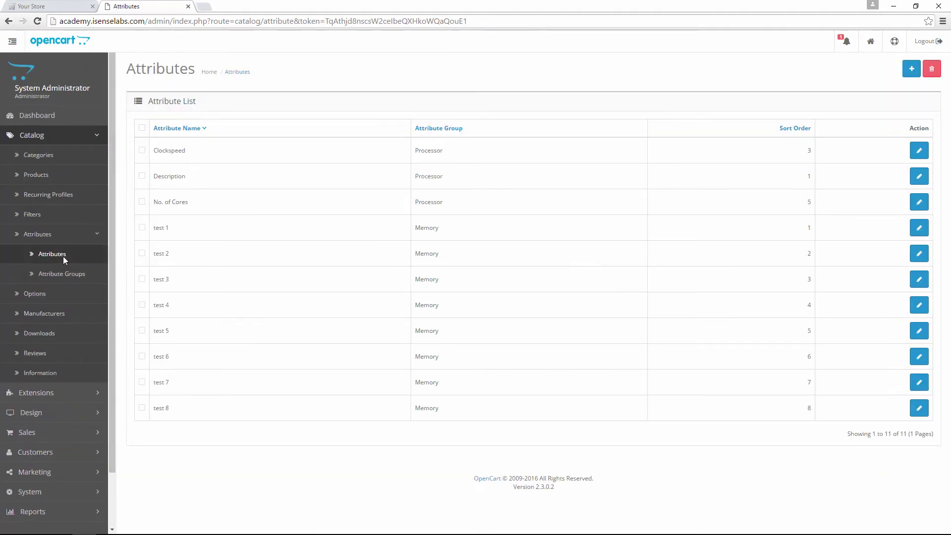
left_click(12, 43)
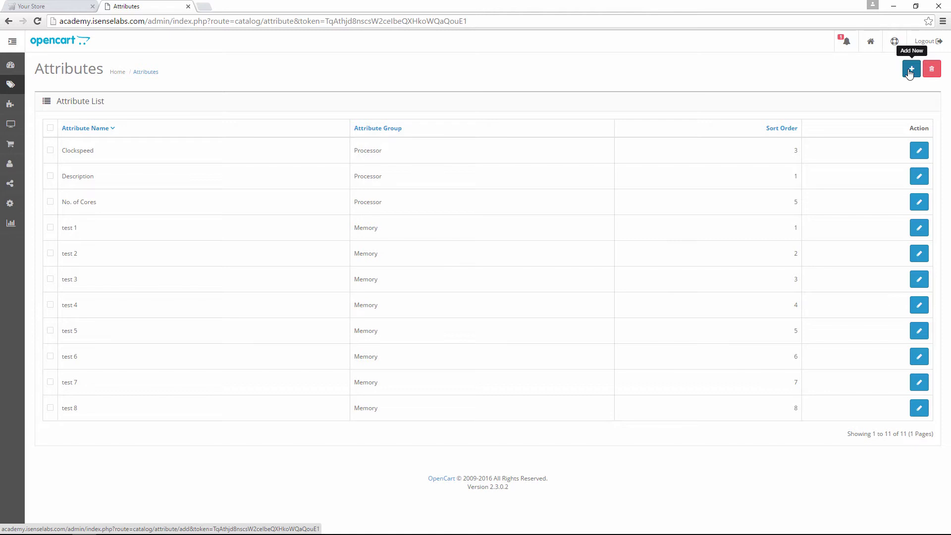
Step: Fill a new attribute form: name 'Full HD', group Screen resolution, sort order 1
left_click(910, 69)
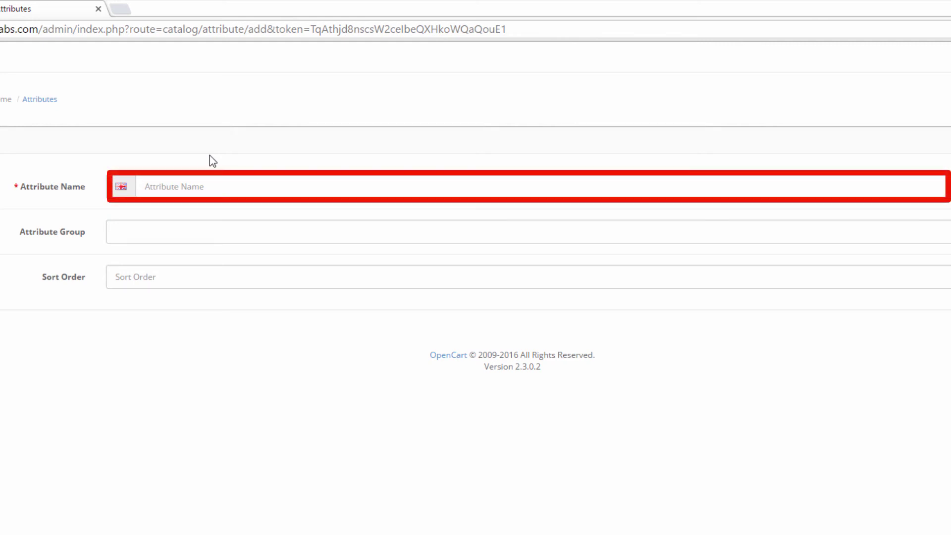
left_click(198, 184)
type("F")
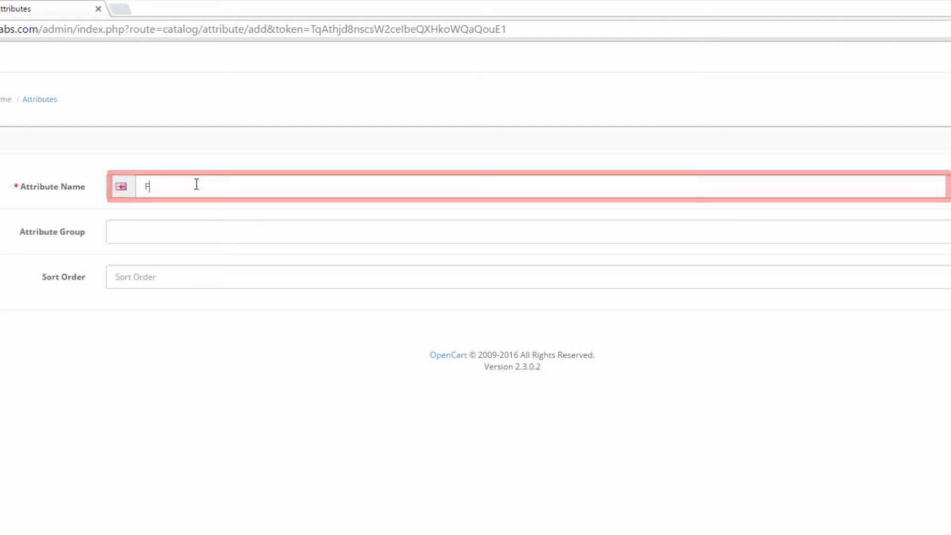
type("ull HD")
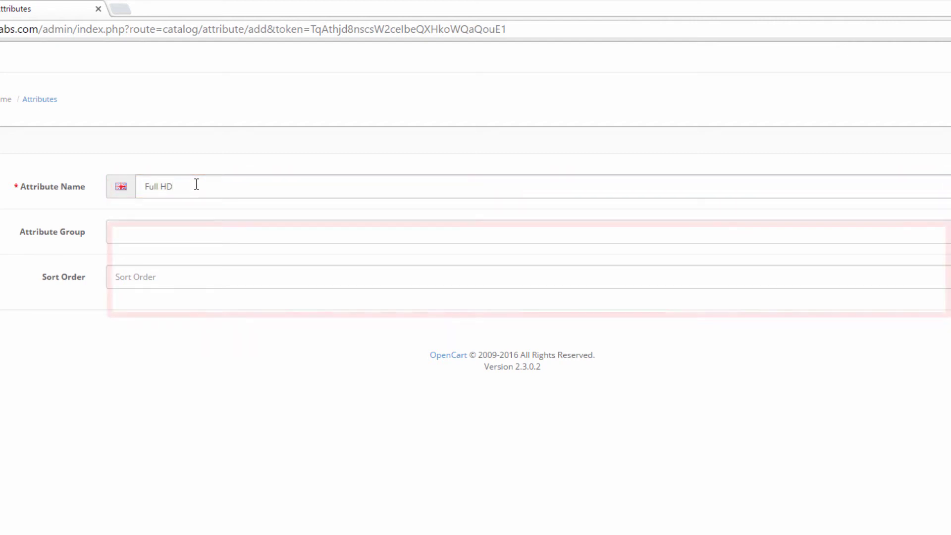
left_click(185, 239)
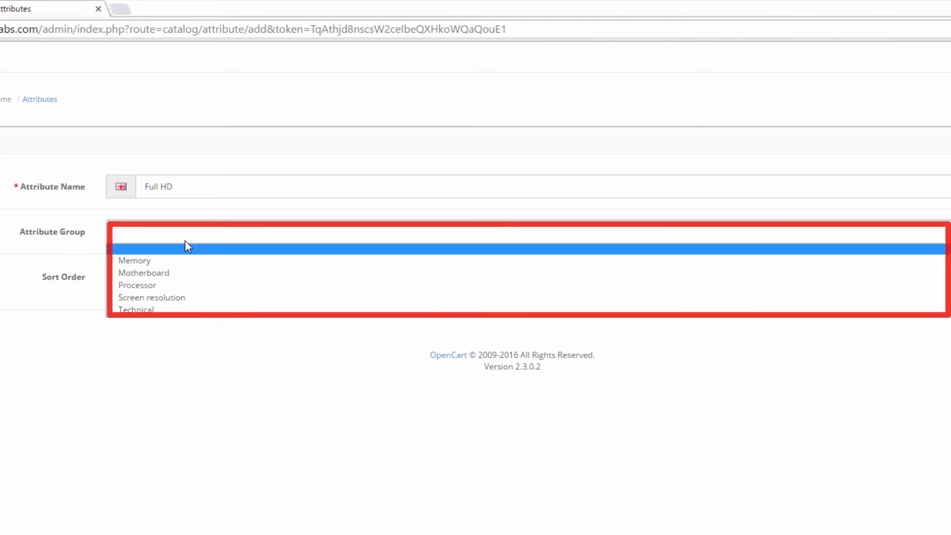
left_click(184, 298)
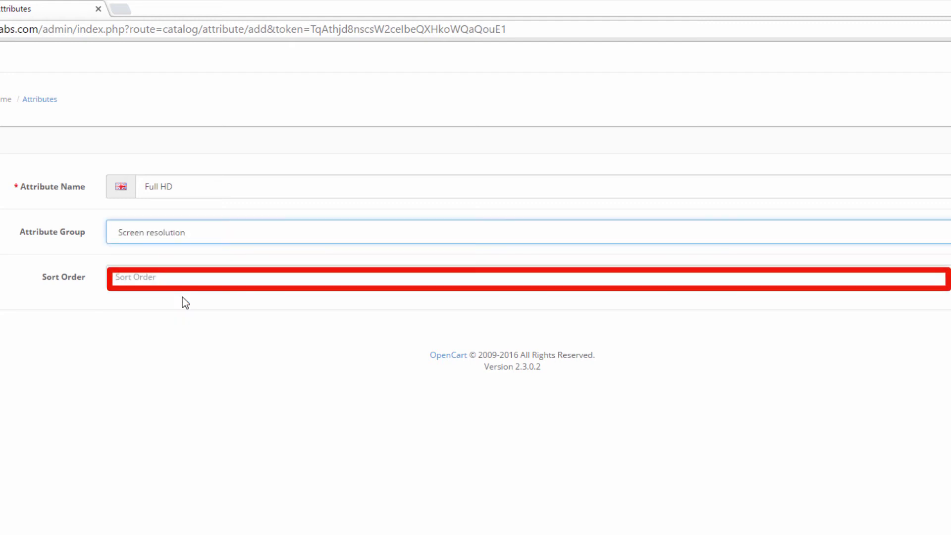
left_click(178, 278)
type("1")
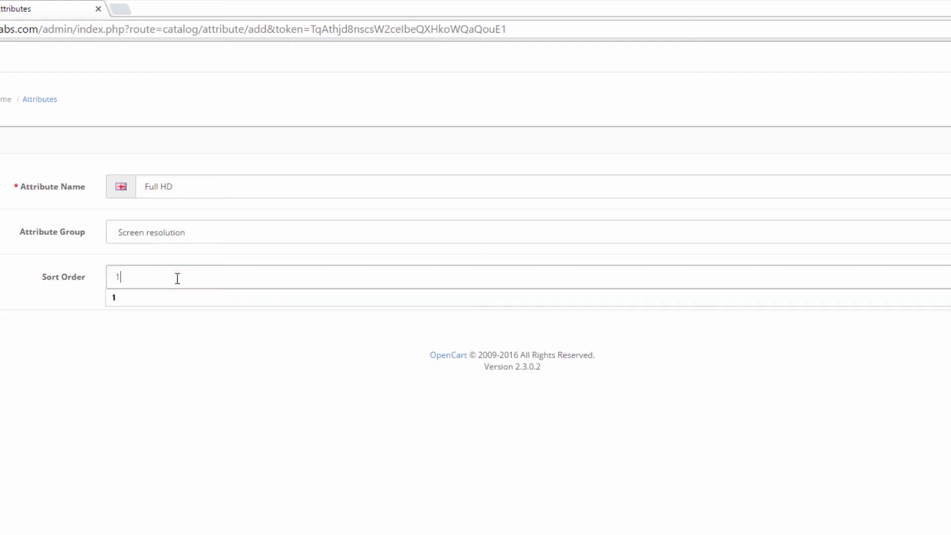
left_click(306, 347)
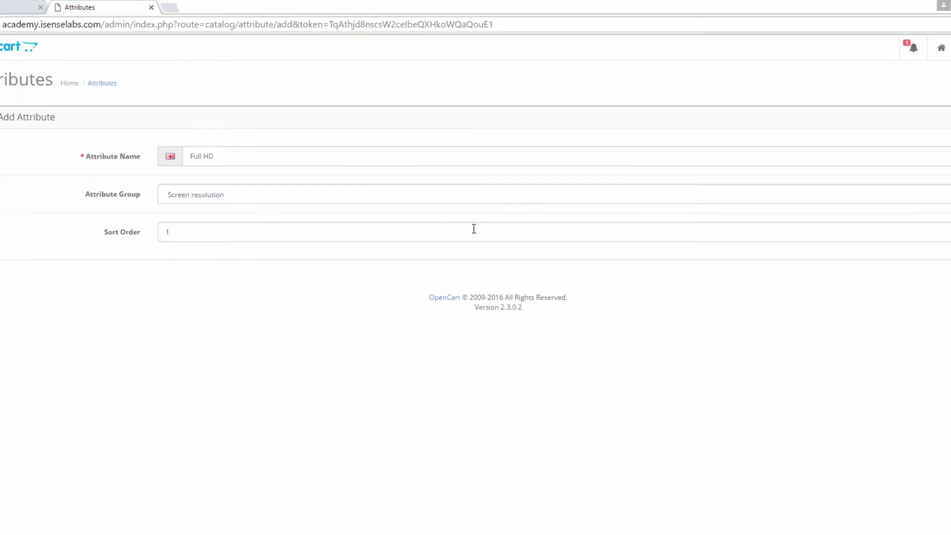
Step: Save the Full HD attribute and go to the Catalog Products list
left_click(910, 69)
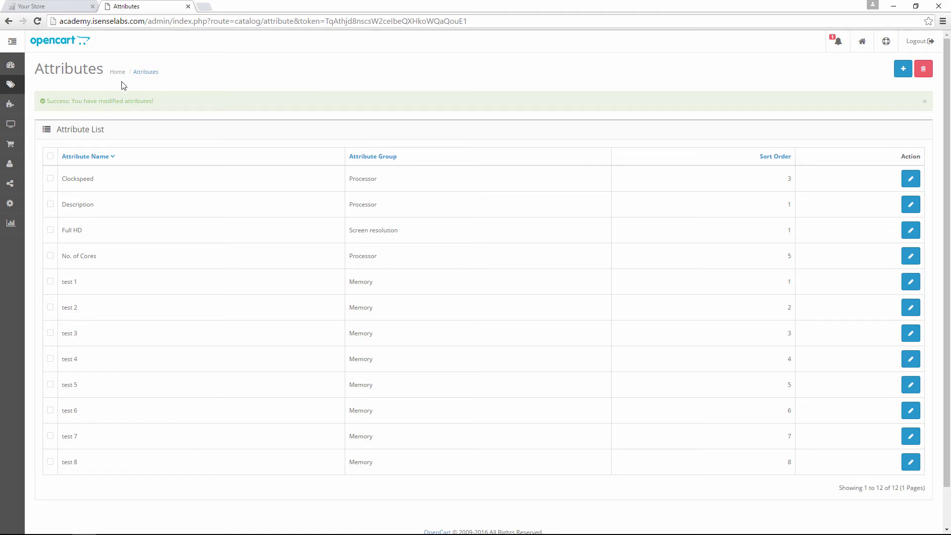
left_click(12, 43)
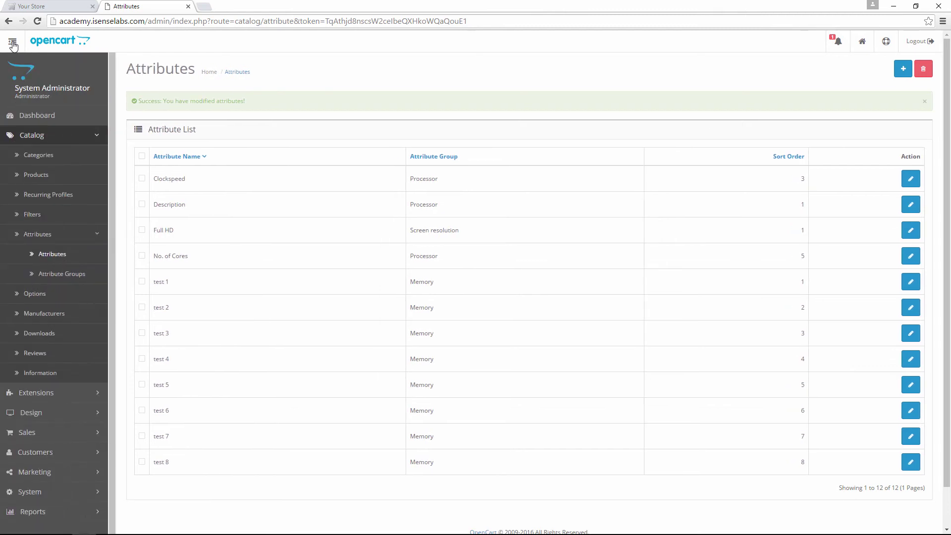
left_click(40, 176)
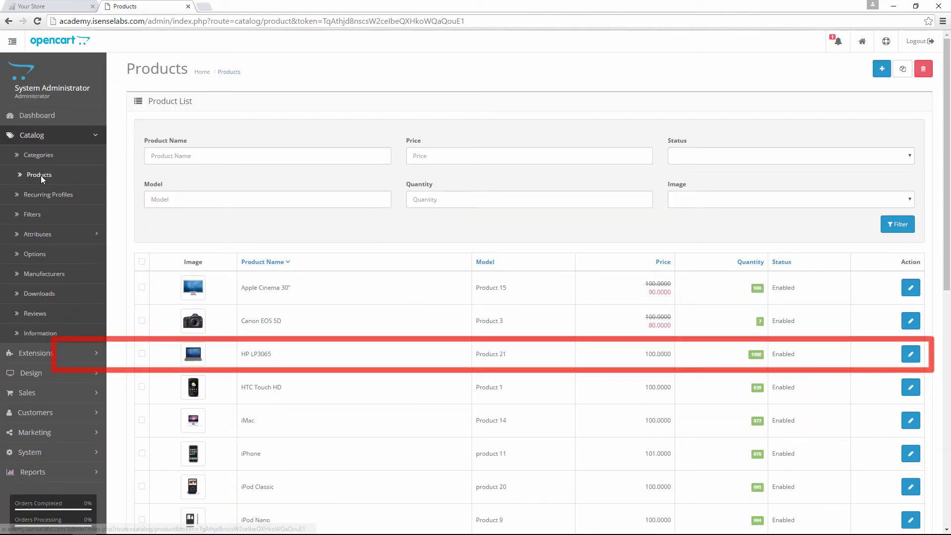
left_click(13, 42)
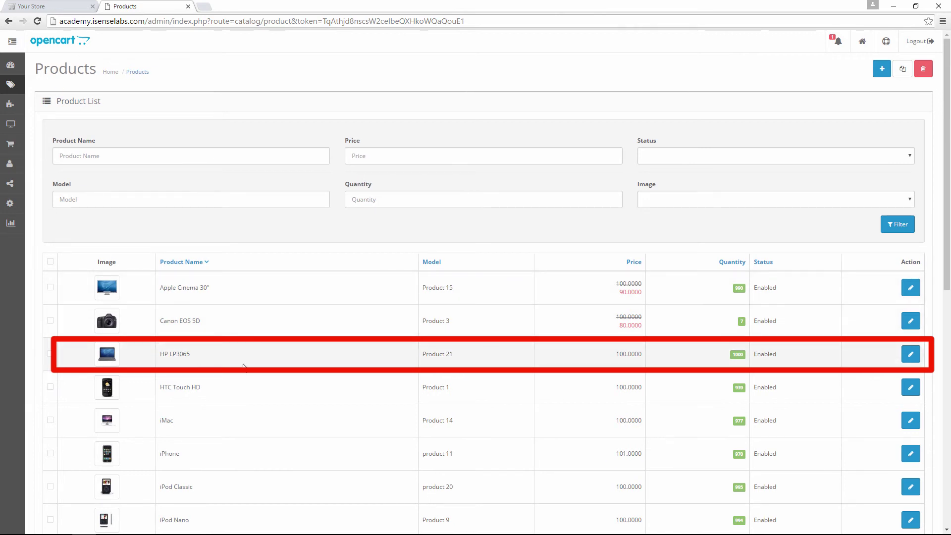
Step: Add a Full HD attribute row with text 1920x1080 to the HP LP3065 product
left_click(910, 354)
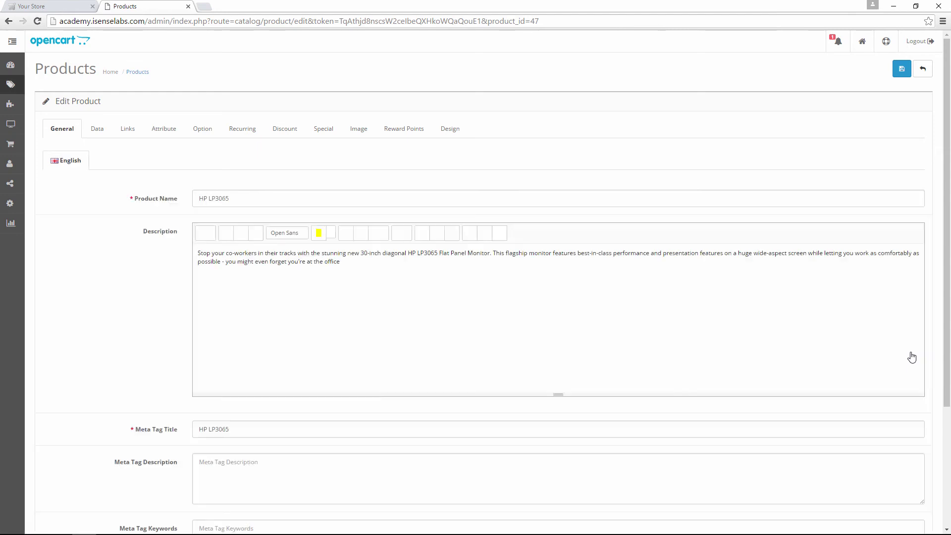
left_click(156, 130)
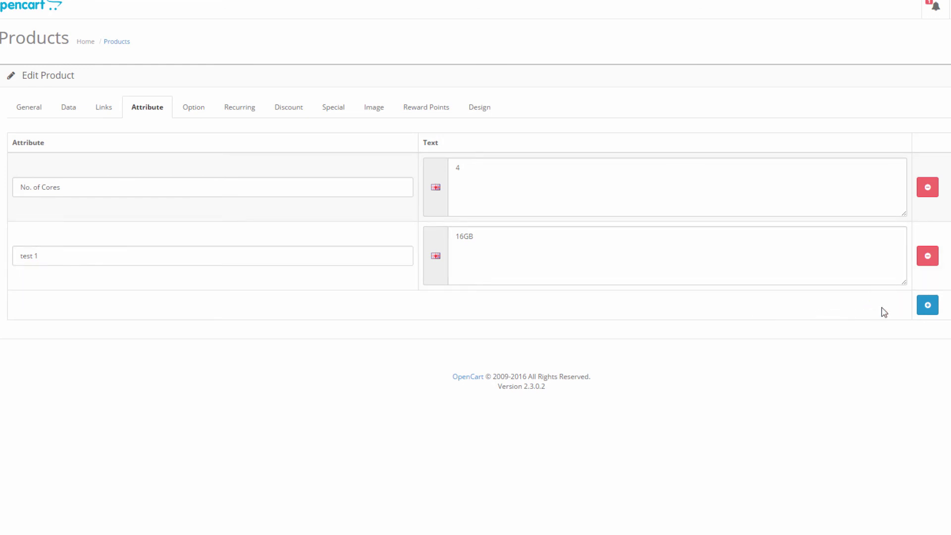
left_click(924, 306)
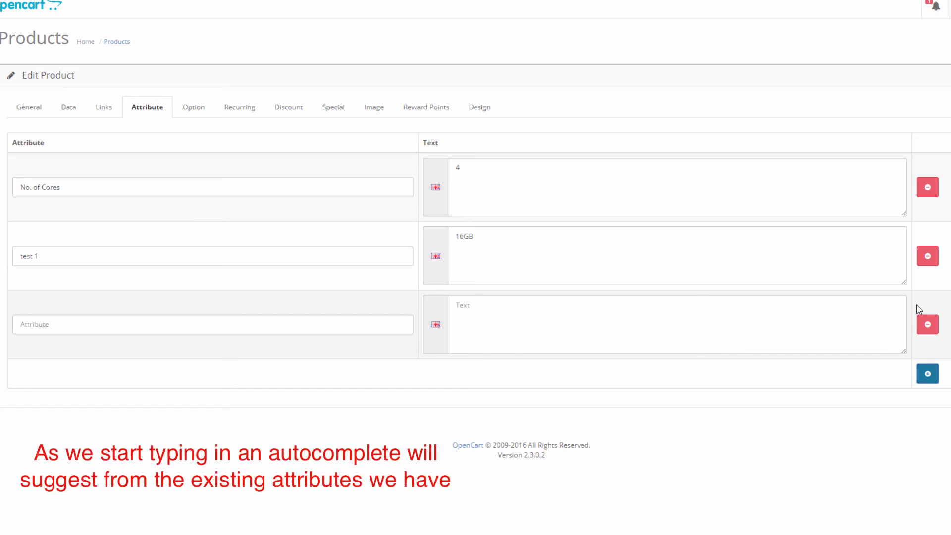
left_click(92, 324)
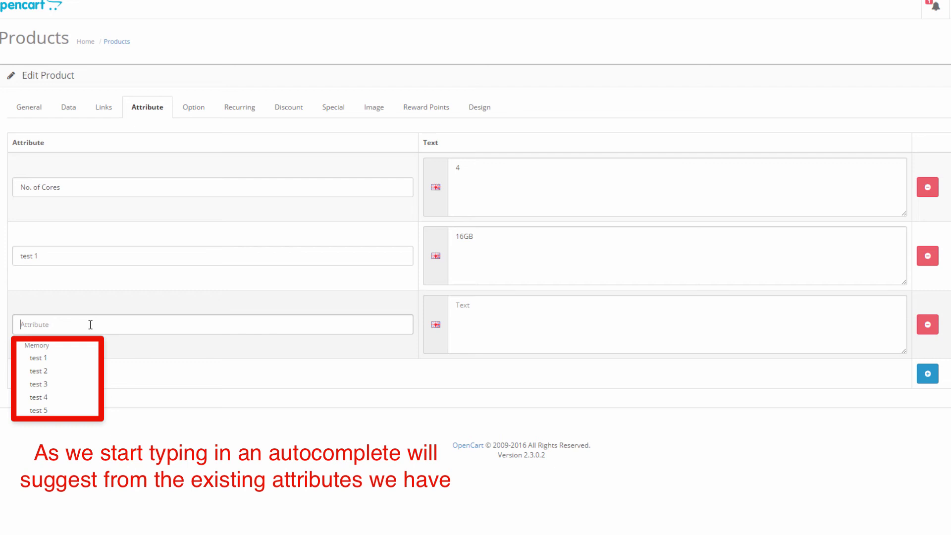
type("fu")
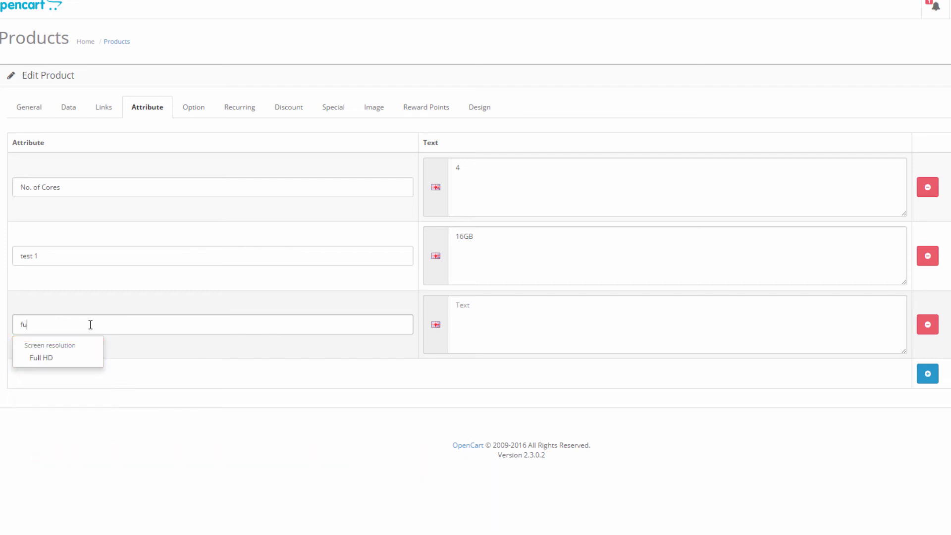
left_click(55, 359)
left_click(492, 311)
type("1920")
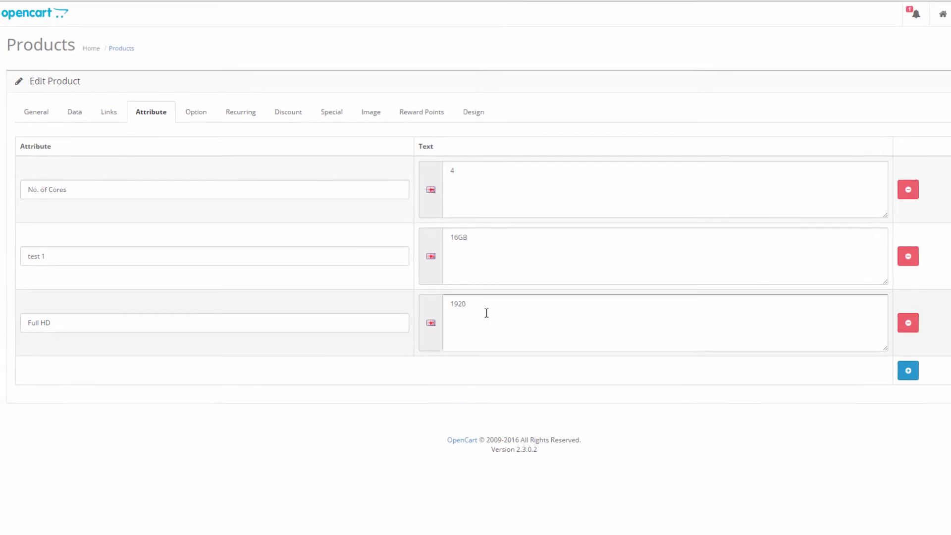
type("x1080")
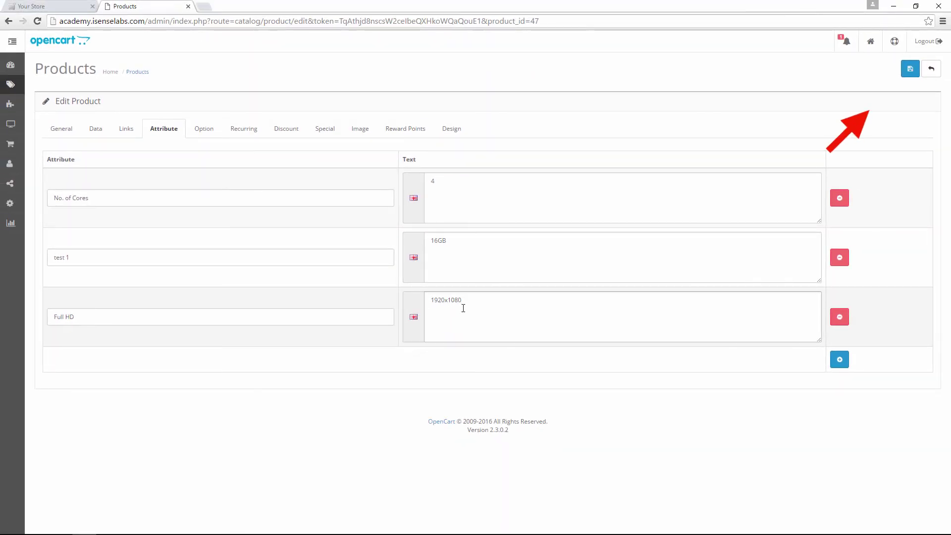
Step: Save HP LP3065, then search 'hp' on the storefront and view its Specification tab
left_click(909, 74)
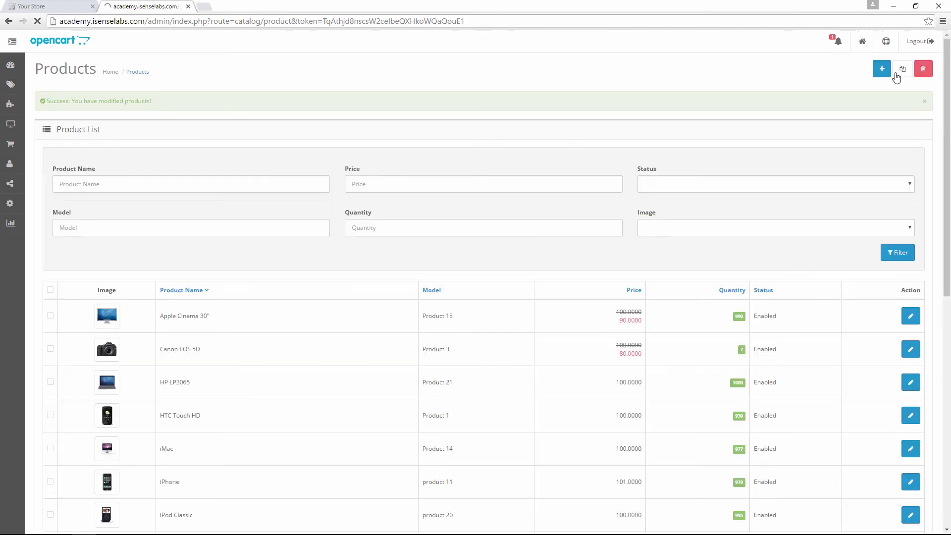
key("ctrl+1")
left_click(439, 68)
type("hp")
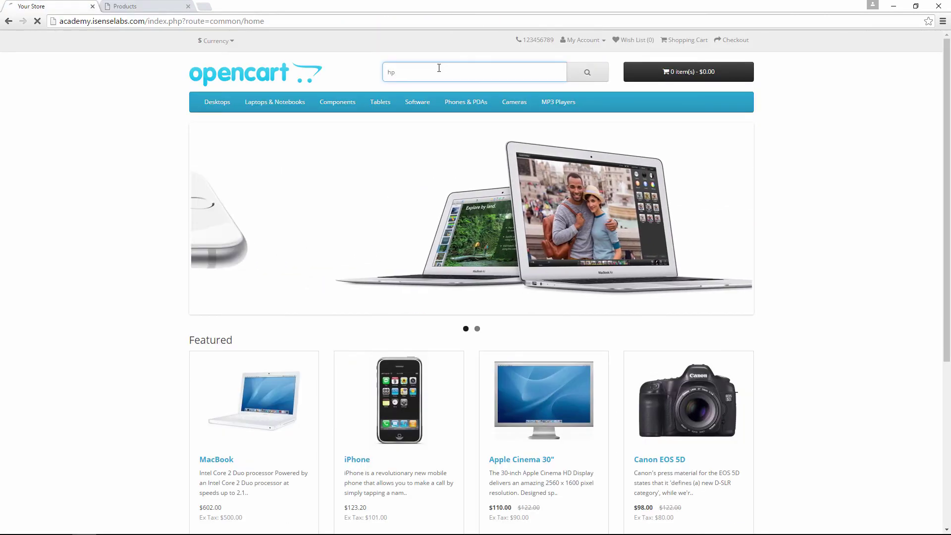
key("Return")
left_click(236, 346)
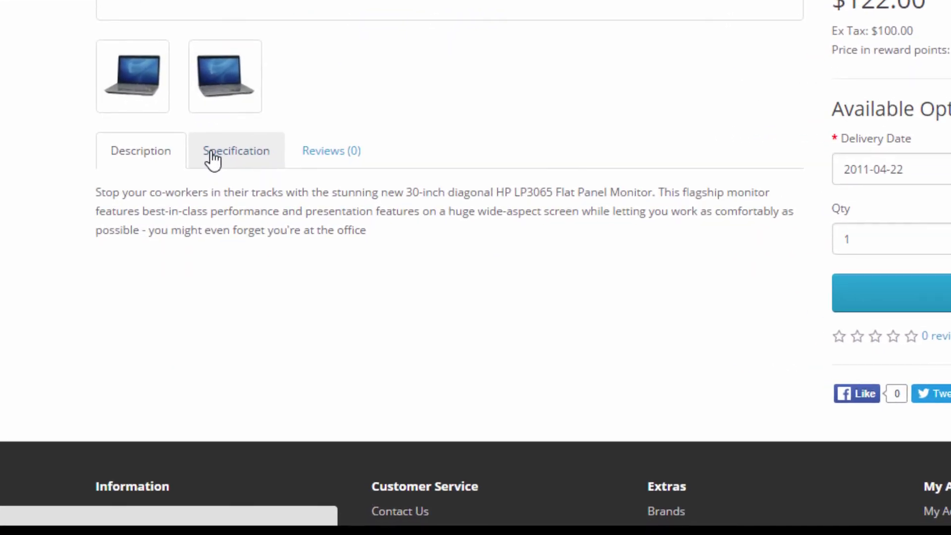
left_click(212, 154)
scroll(210, 150, "down", 2)
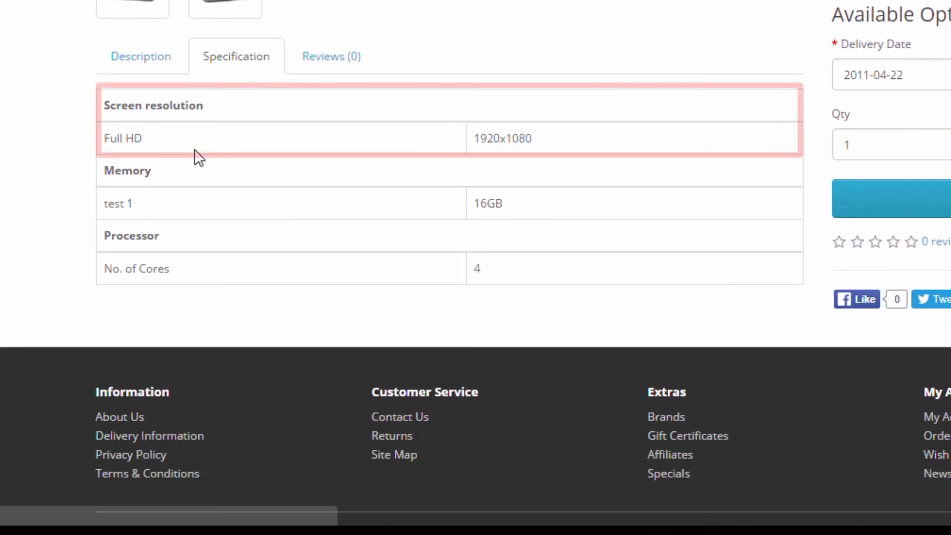